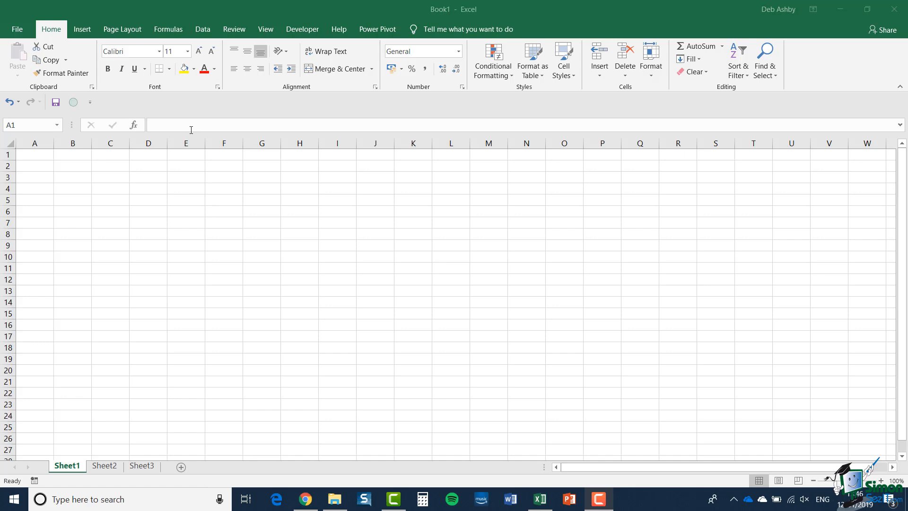
Step: Look through the recently used functions in the function library and view the description of PMT
left_click(173, 32)
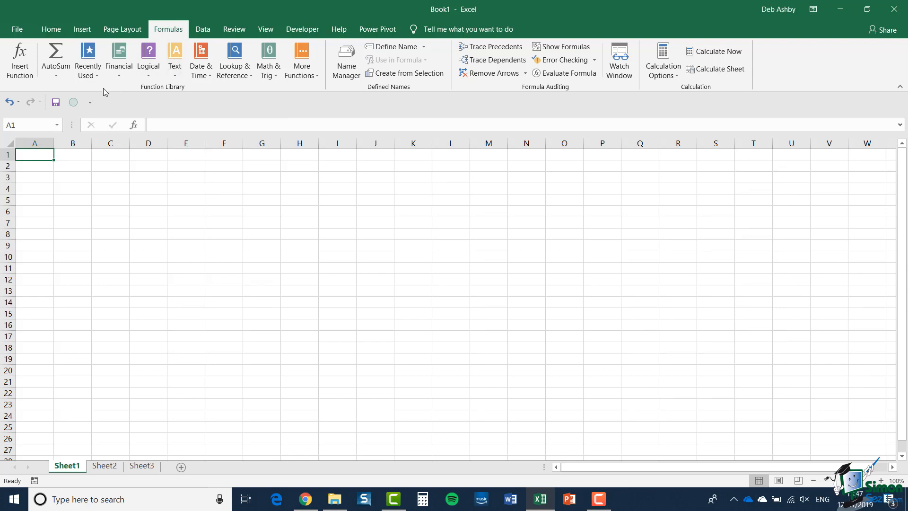
left_click(95, 75)
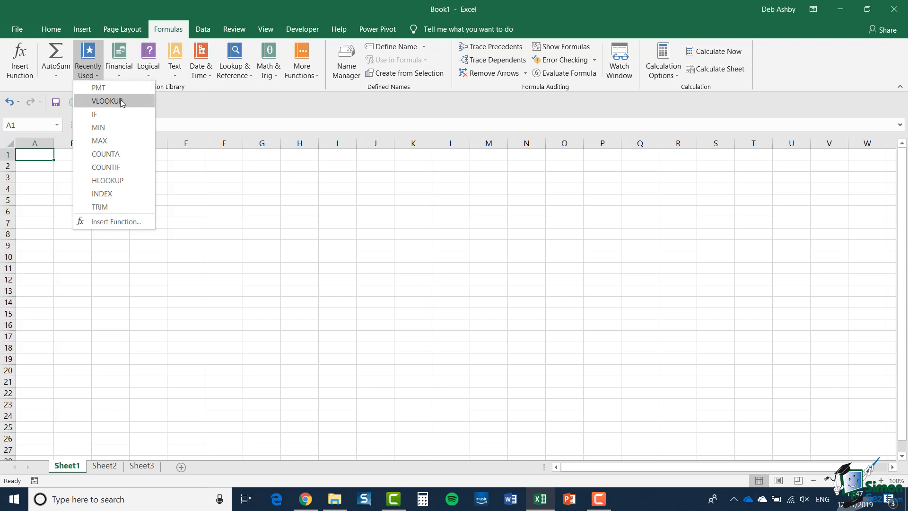
mouse_move(117, 87)
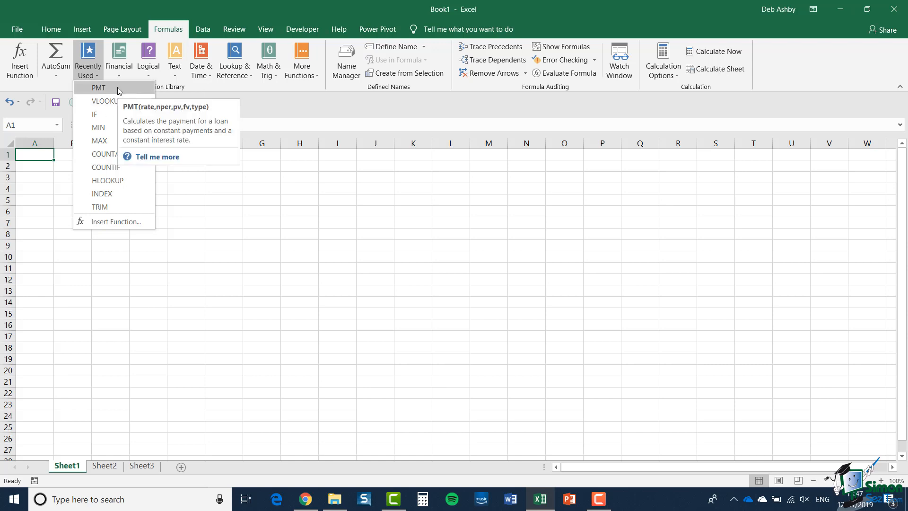
left_click(255, 121)
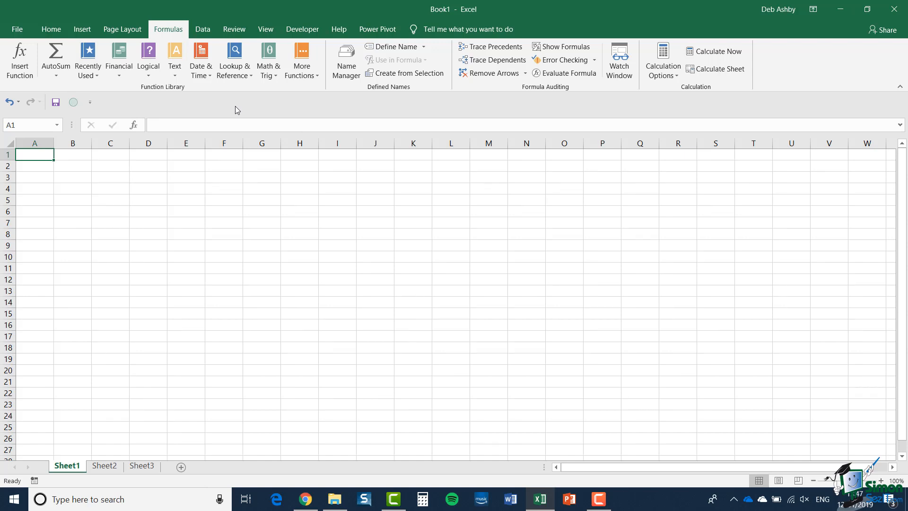
Step: View the description of AVEDEV among the statistical functions and request more information about it
left_click(308, 74)
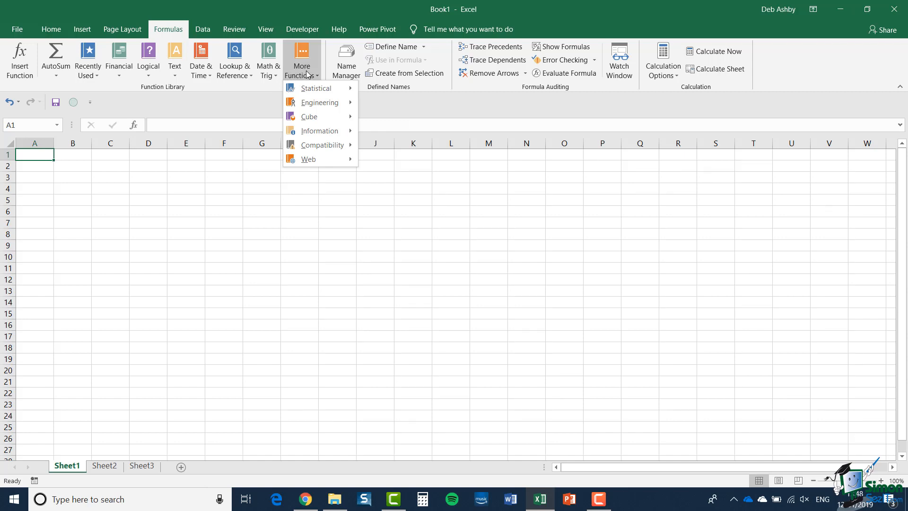
mouse_move(310, 93)
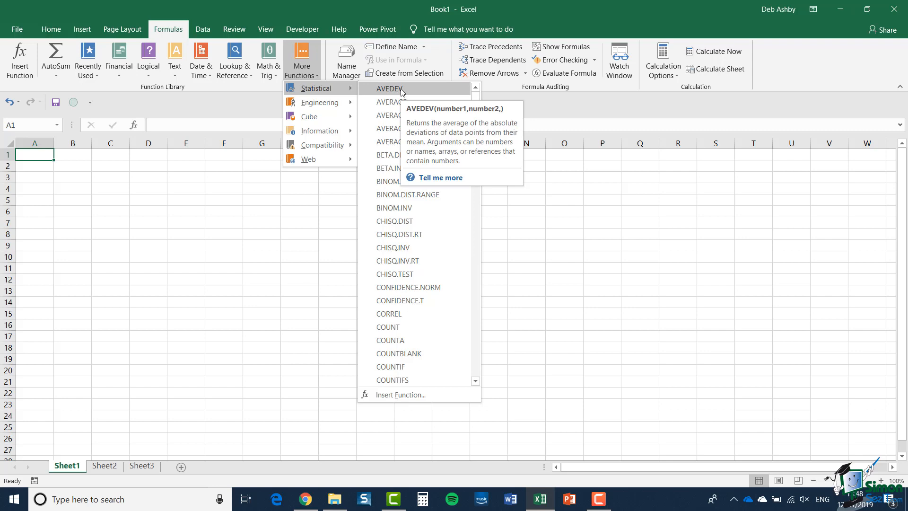
left_click(430, 178)
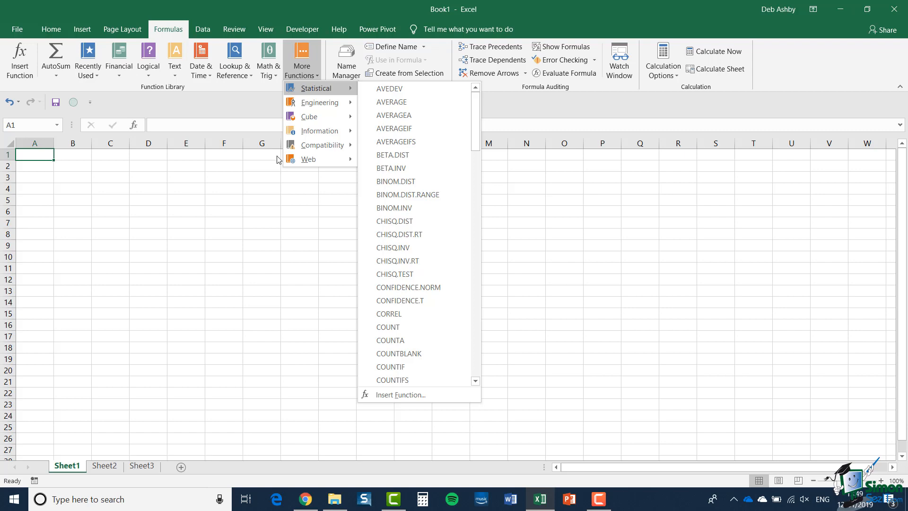
left_click(141, 192)
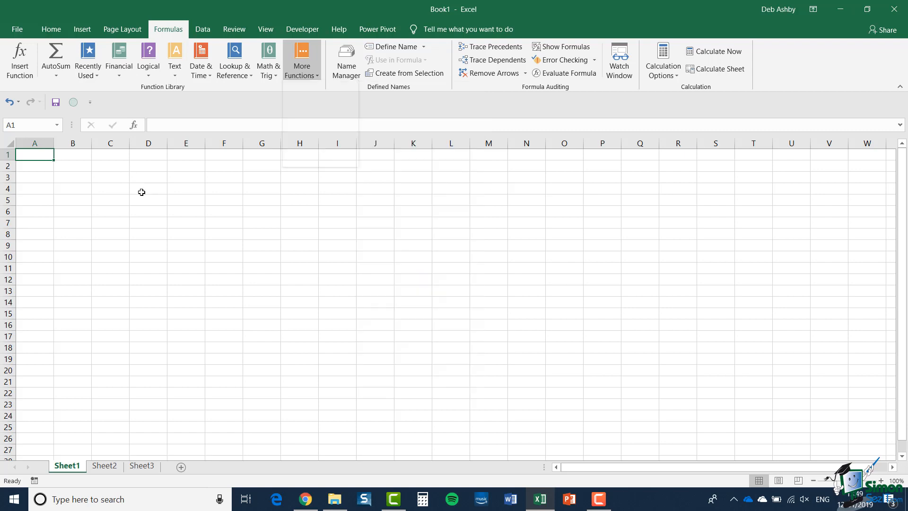
Step: Open the online help article for the AVERAGEA statistical function from Insert Function, and return to the workbook
left_click(19, 68)
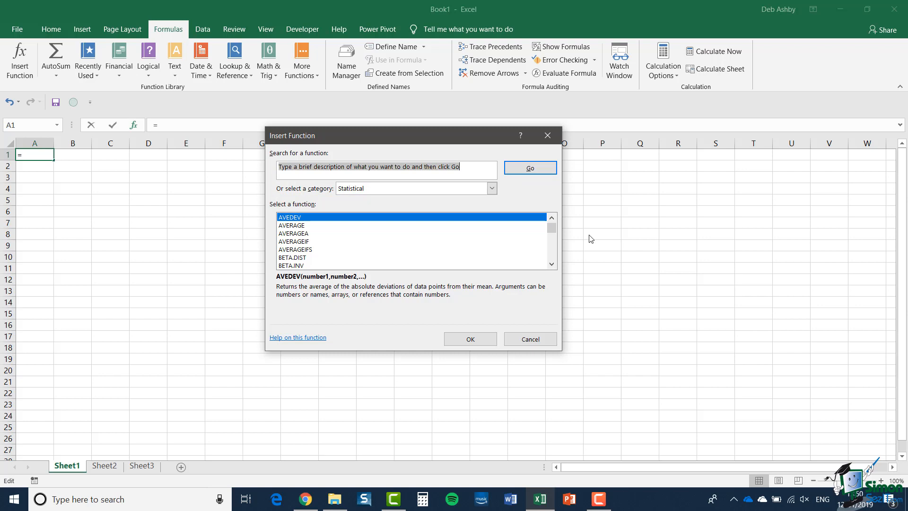
key("Escape")
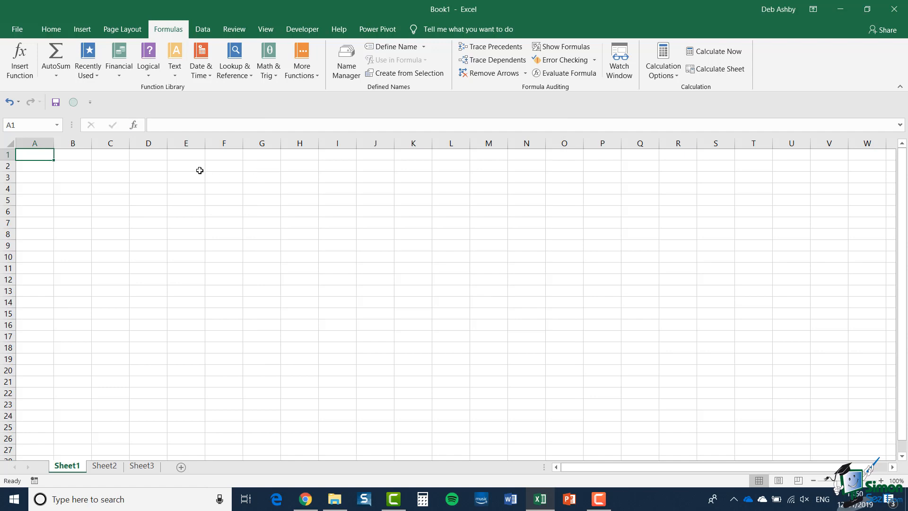
left_click(137, 124)
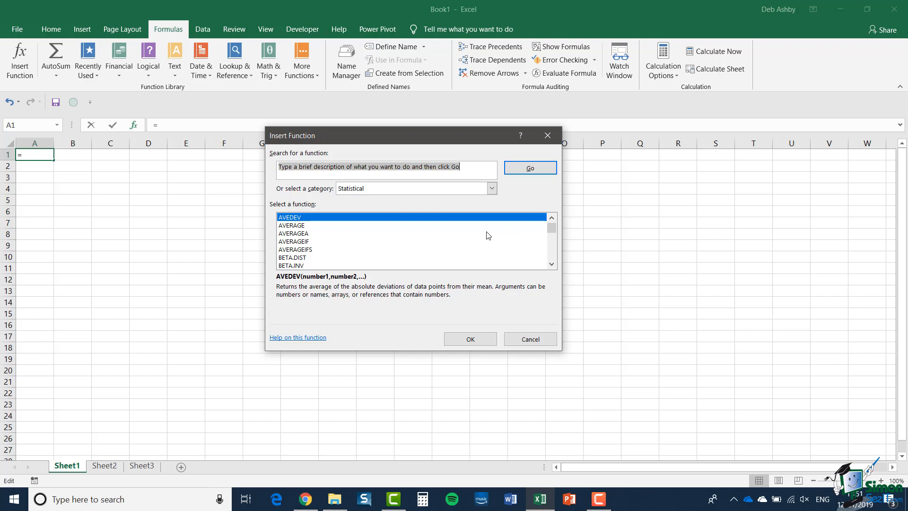
left_click(402, 241)
left_click(388, 234)
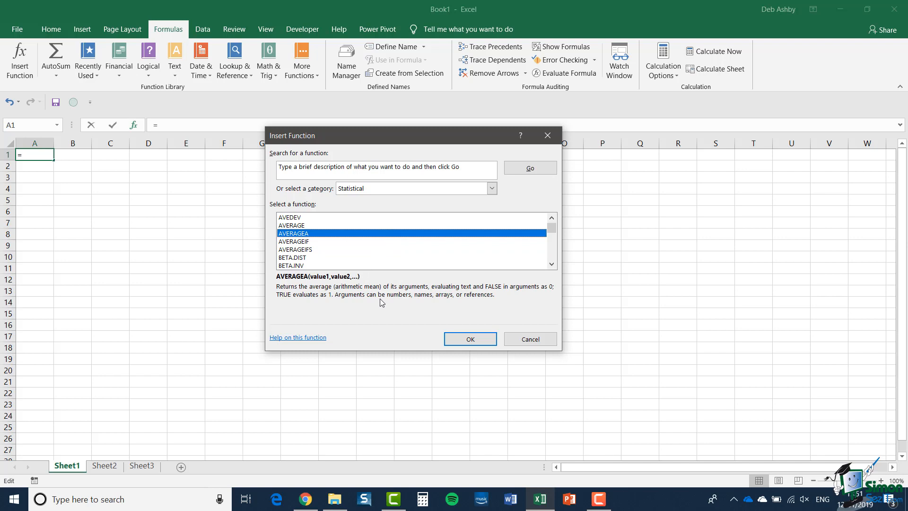
left_click(303, 338)
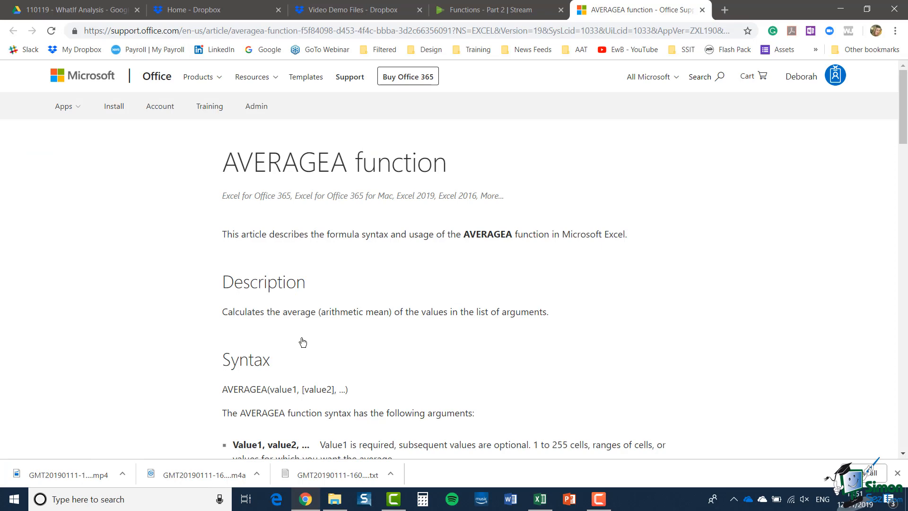
key("alt+Tab")
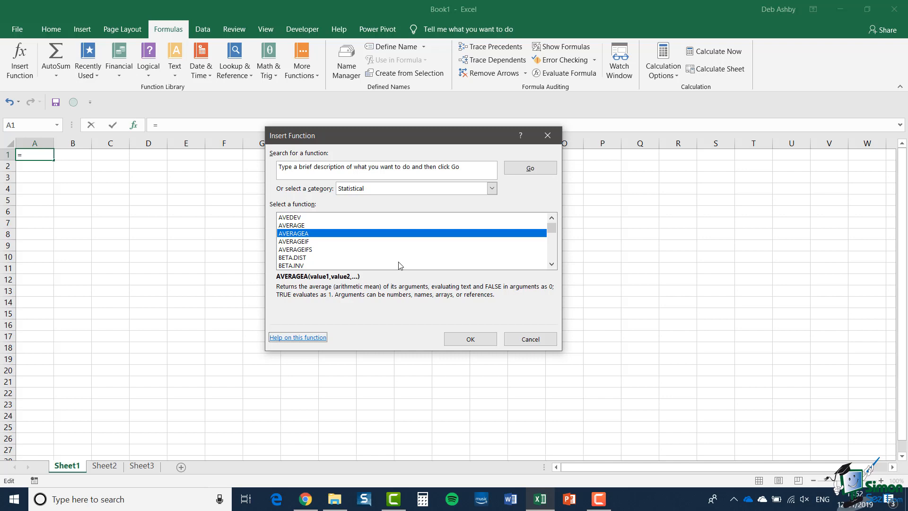
Step: Search the Insert Function list for "standar deviation" and look through the recommended functions
left_click(358, 167)
left_click_drag(464, 164, 333, 160)
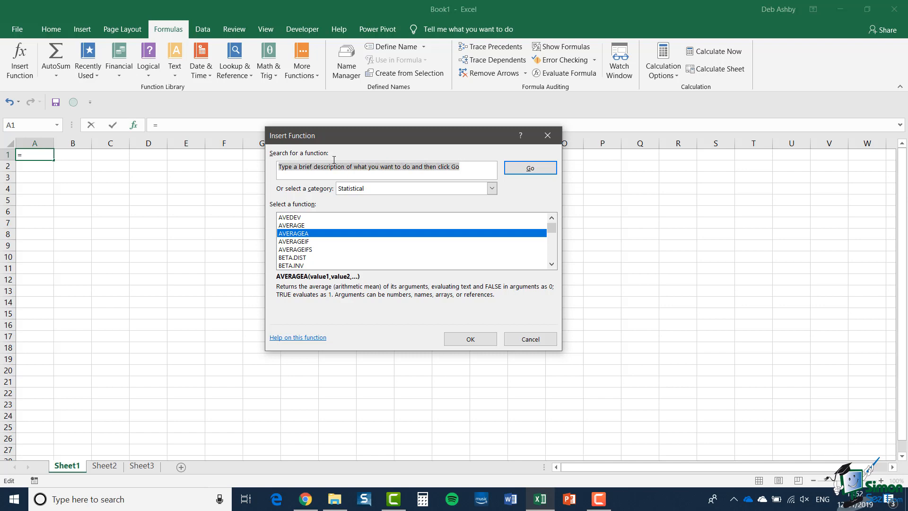
type("s")
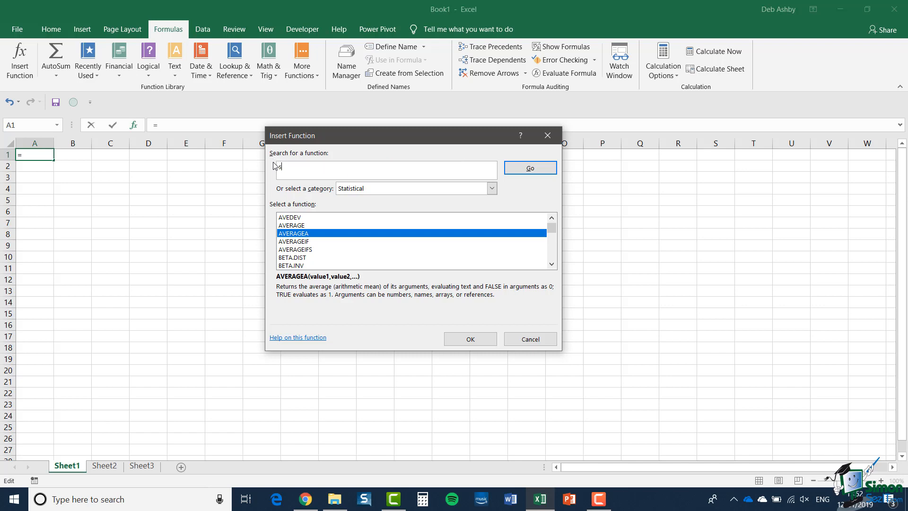
type("tandar deviation")
left_click(523, 169)
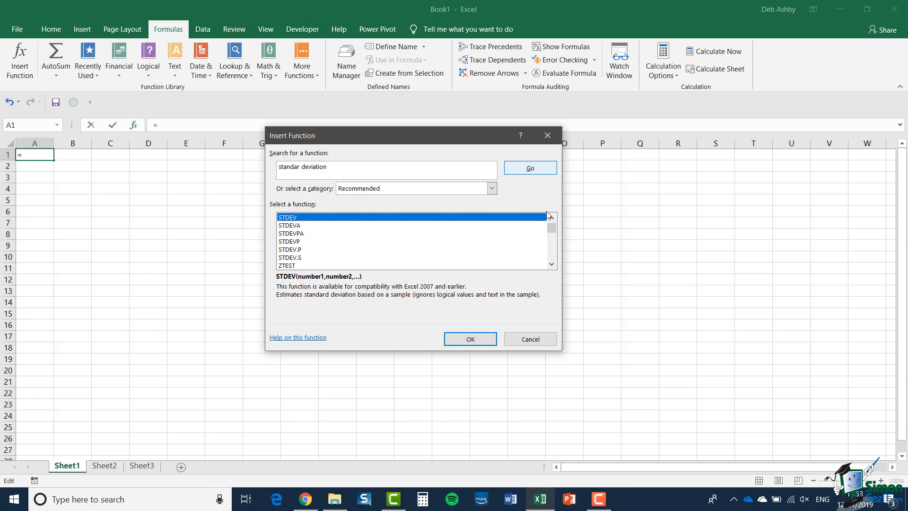
left_click_drag(553, 229, 551, 225)
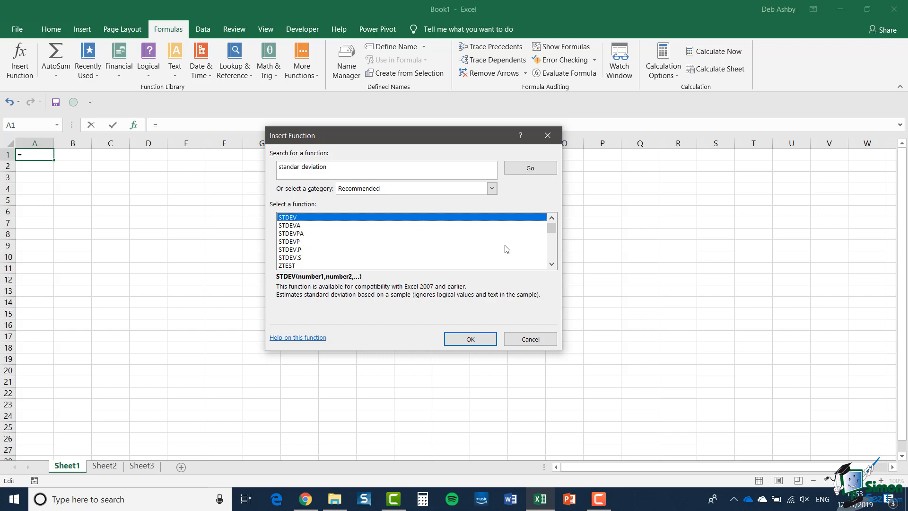
left_click(350, 226)
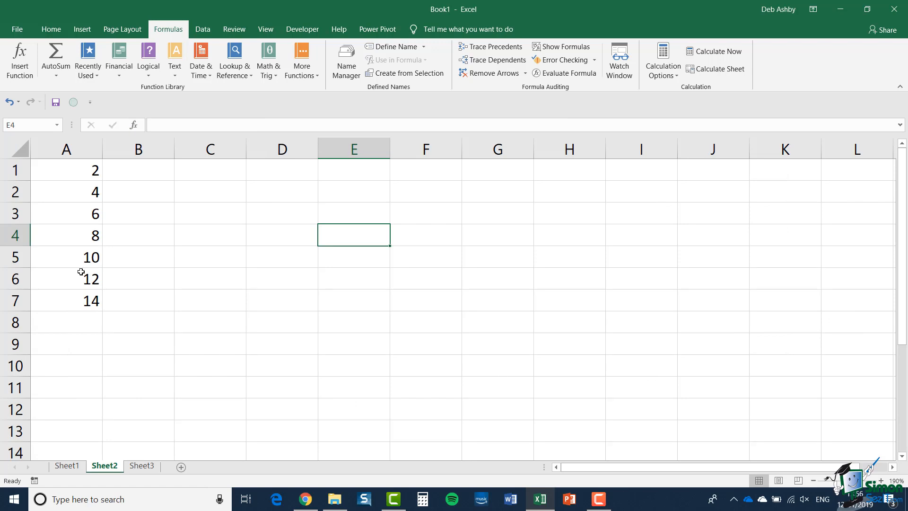
Step: Start inserting a function in cell D4 of Sheet2 and search for "standard deviation"
left_click(71, 167)
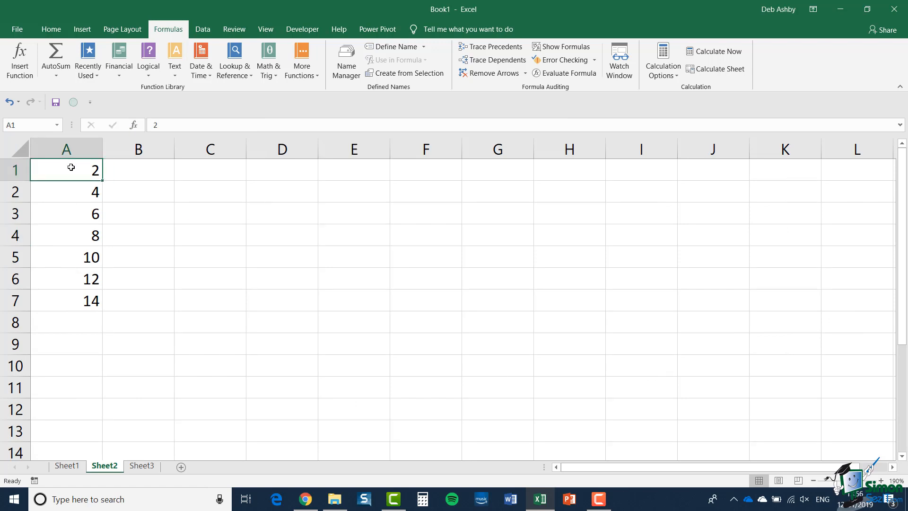
left_click(278, 238)
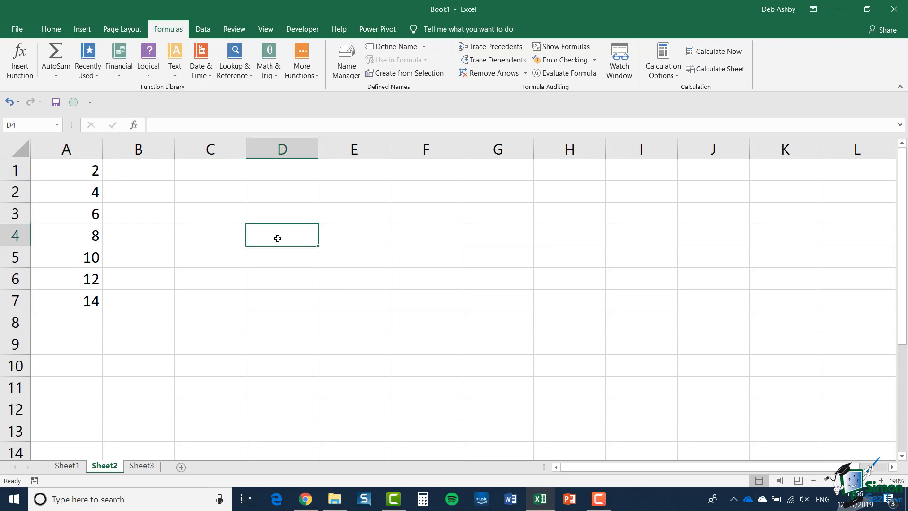
left_click(21, 69)
left_click_drag(393, 134, 456, 137)
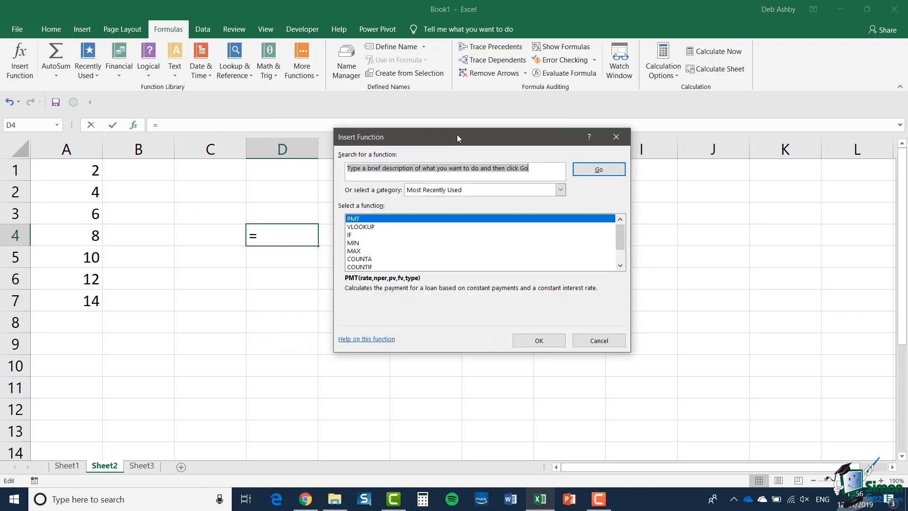
type("stan")
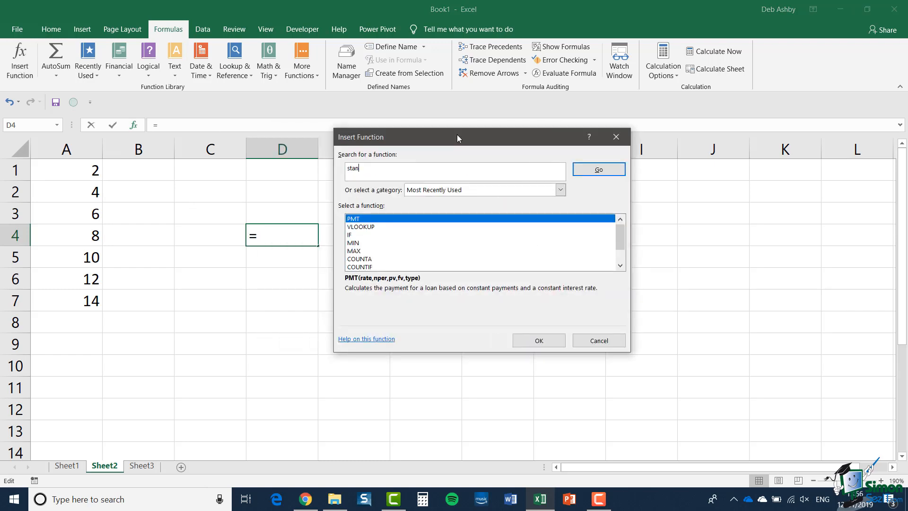
type("dard deviation")
left_click(599, 169)
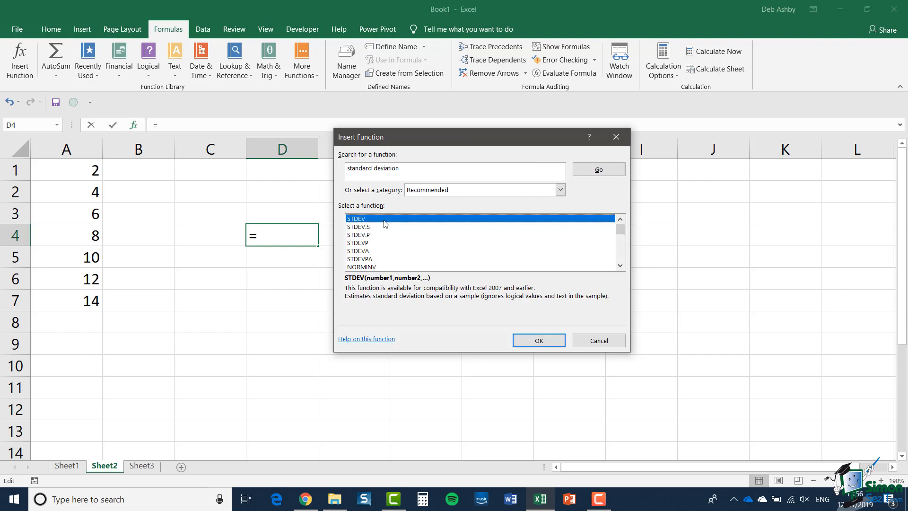
Step: Insert the STDEV.S function into D4 with the range A1:A7 as its Number1 argument
left_click(363, 228)
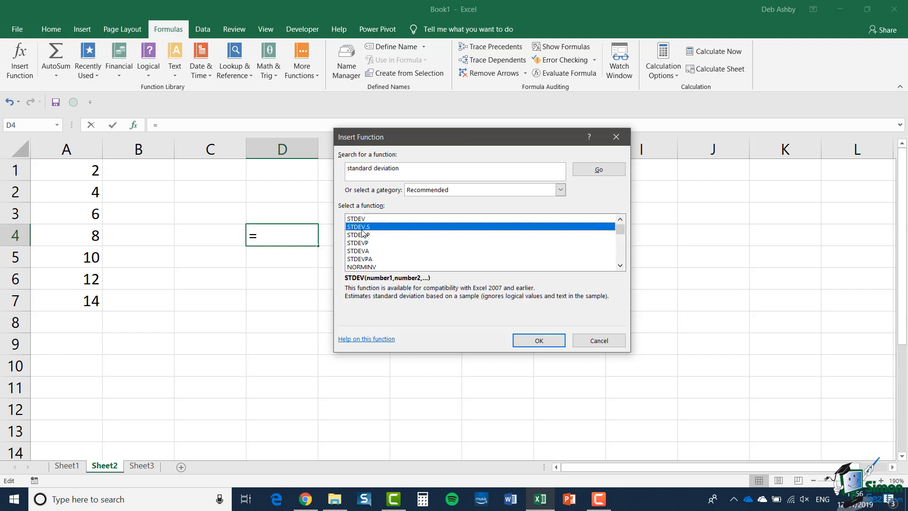
left_click(543, 342)
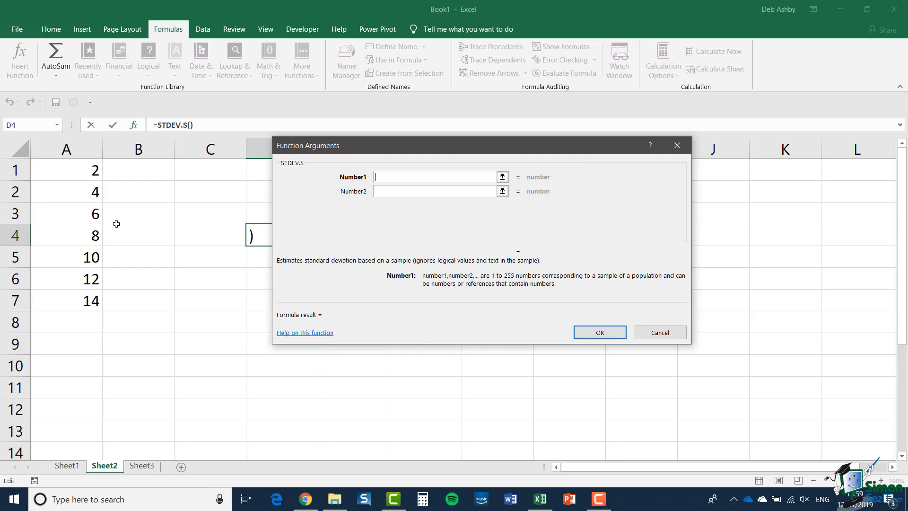
left_click(105, 174)
left_click_drag(76, 174, 81, 296)
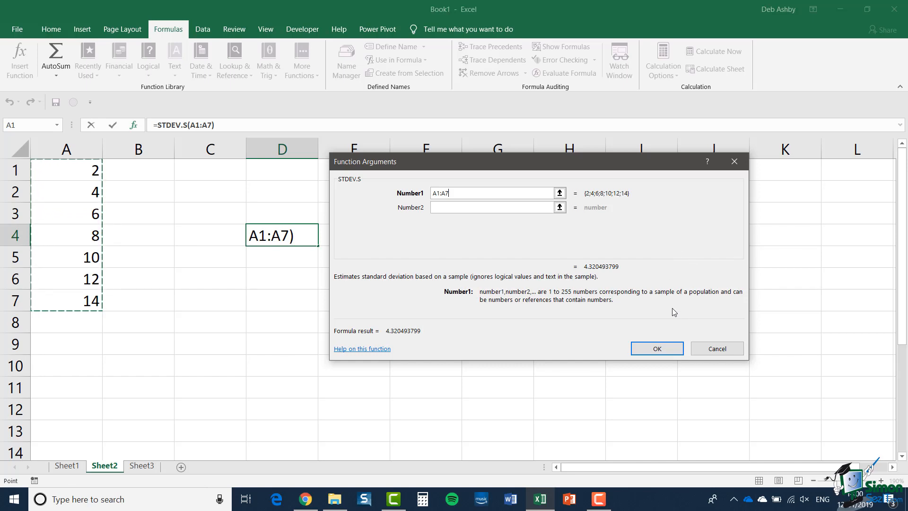
left_click(658, 349)
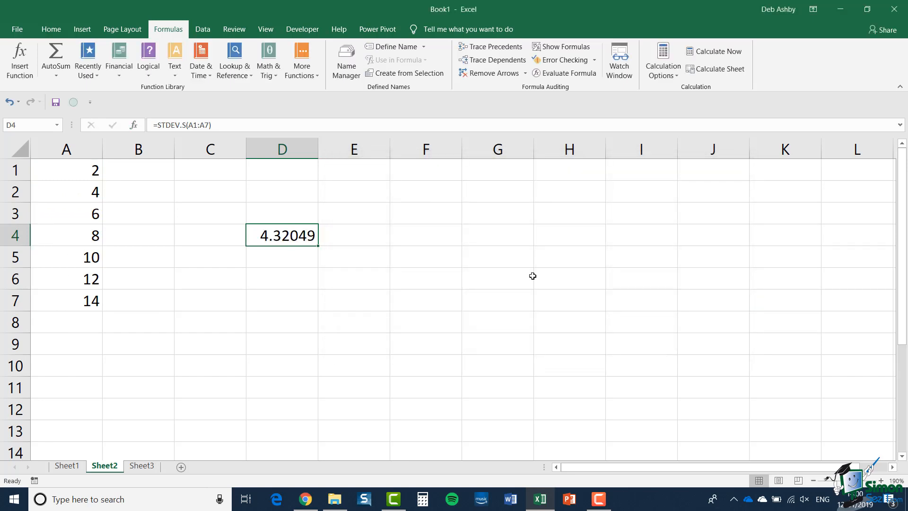
Step: Begin a formula in cell D4 of Sheet3 with the AMORDEGRC function, picked from the autocomplete suggestions for "=AM"
key("ctrl+Page_Down")
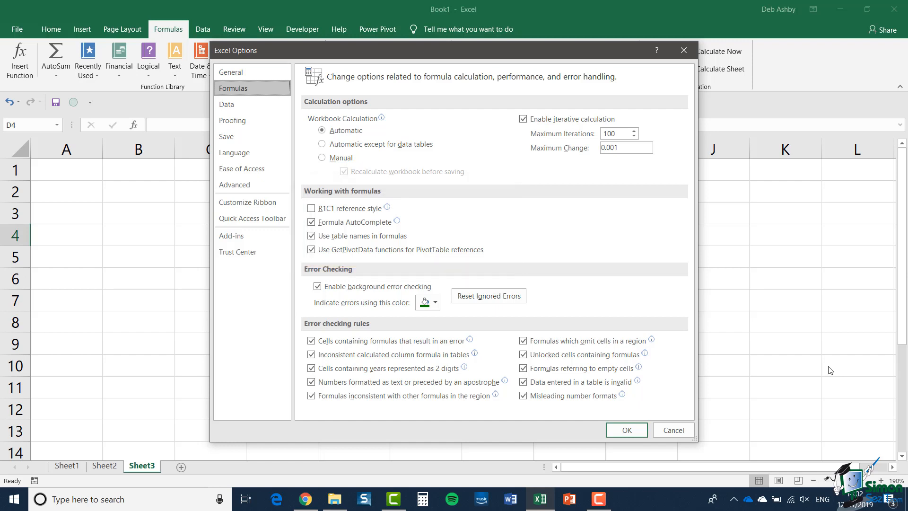
mouse_move(399, 222)
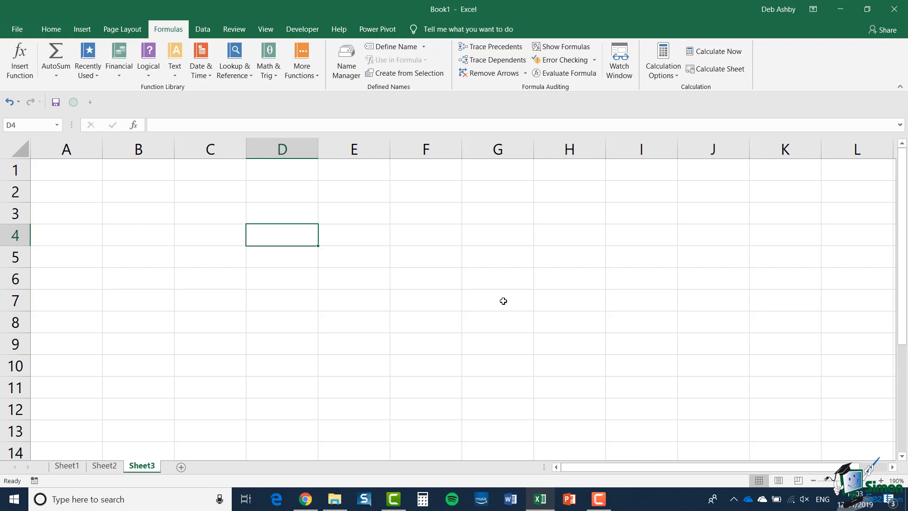
type("=")
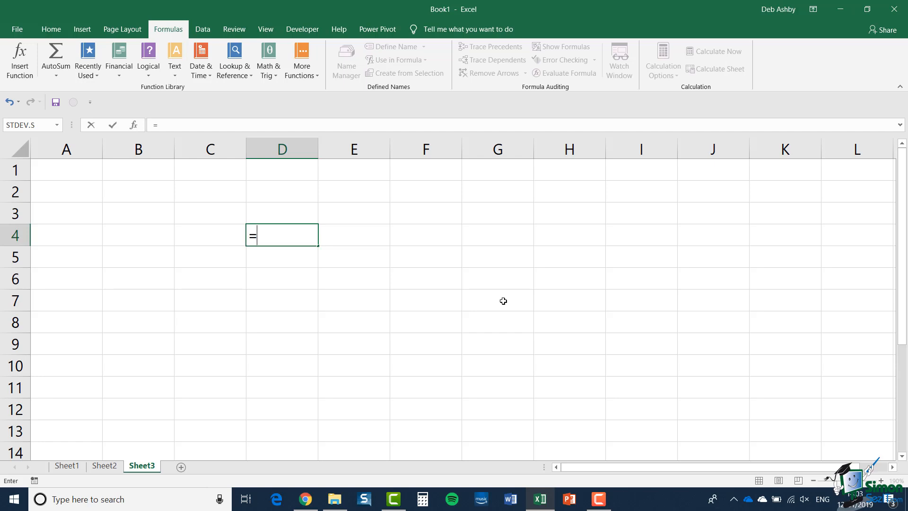
type("A")
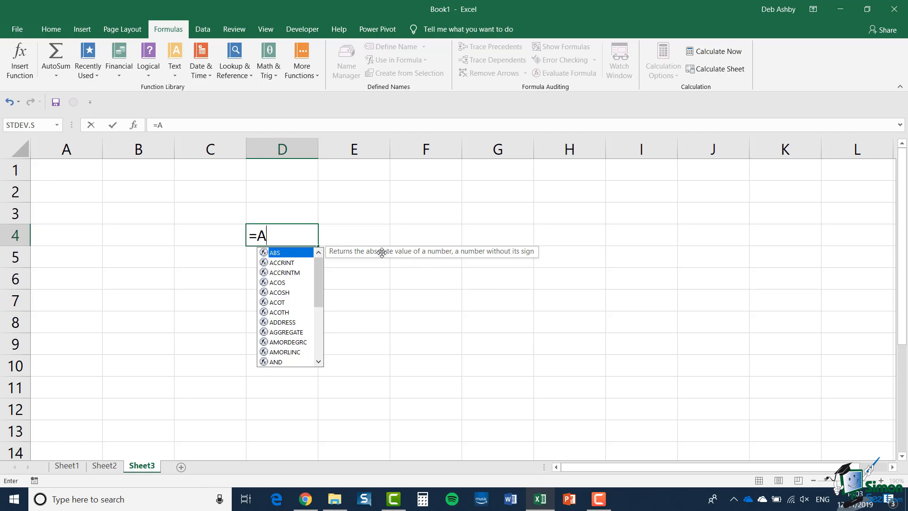
left_click_drag(382, 253, 595, 217)
type("M")
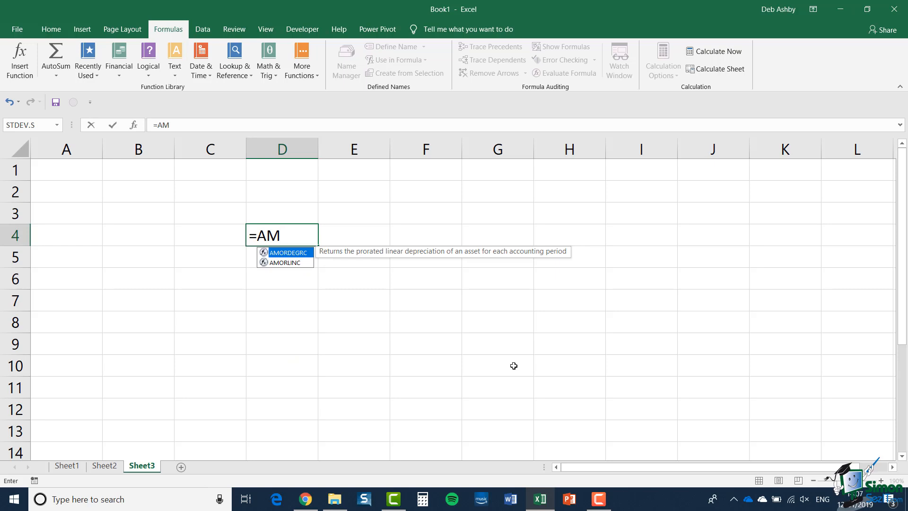
double_click(299, 255)
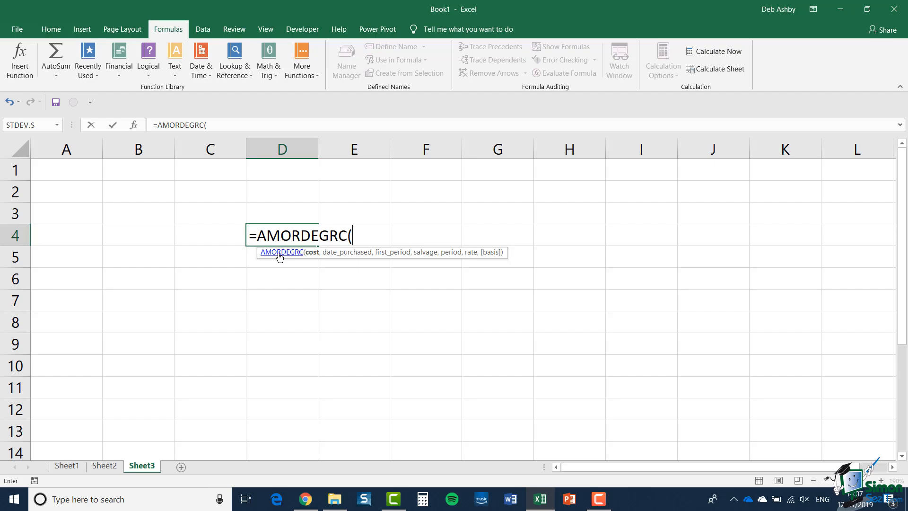
Step: Open the online help article for AMORDEGRC and read its description and syntax
left_click(279, 252)
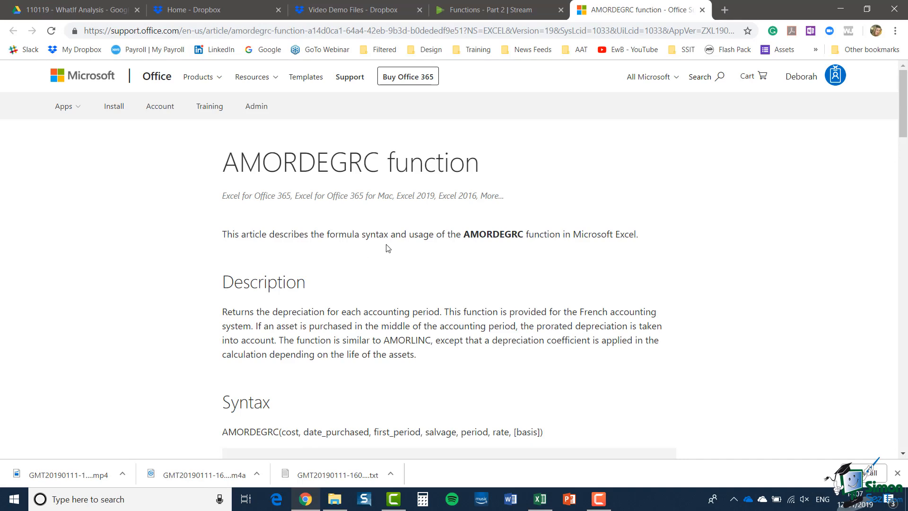
scroll(388, 248, "down", 3)
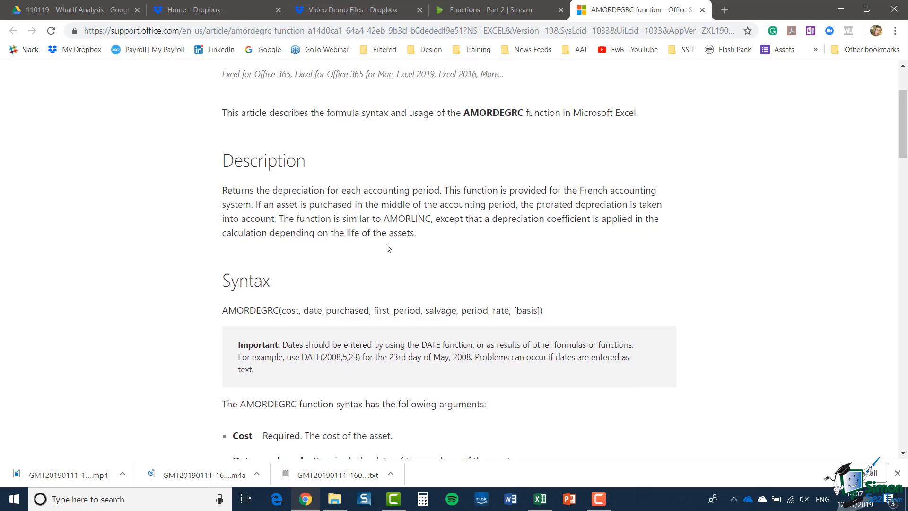
scroll(388, 248, "up", 3)
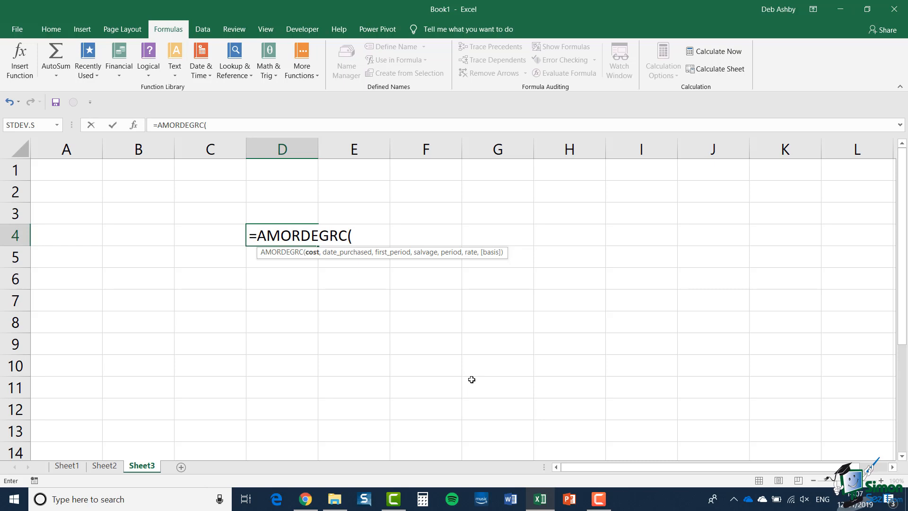
Step: Enter 3000 as the cost argument of the AMORDEGRC formula in D4
type("3000,")
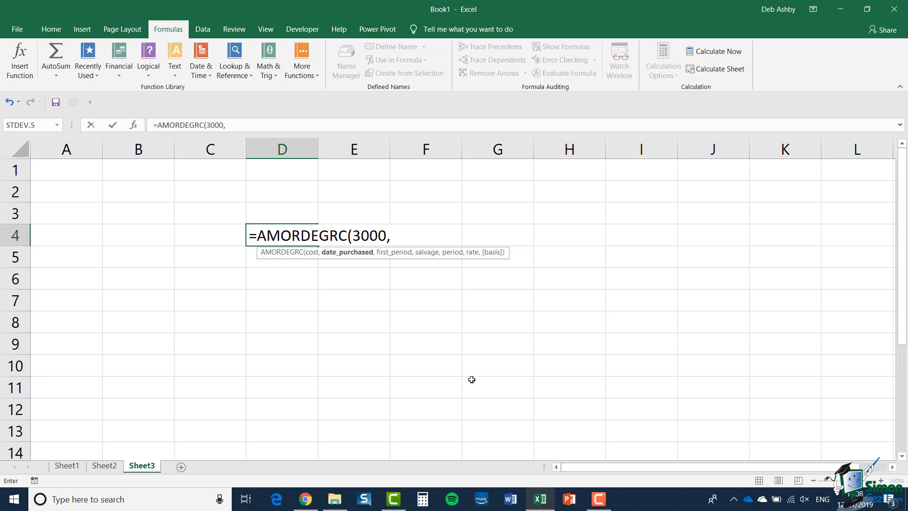